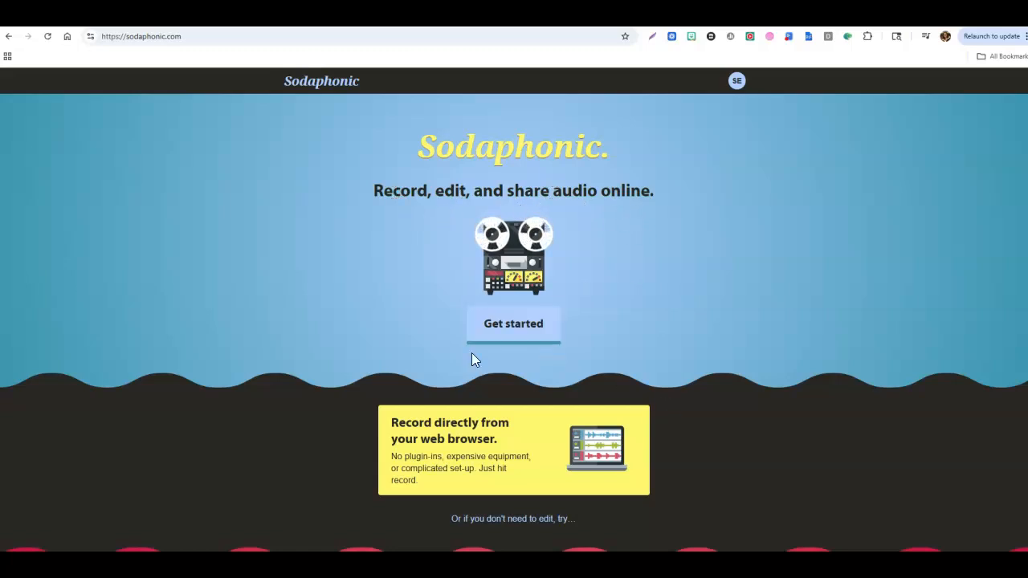
Look over the audio tools offered on the Sodaphonic home page and open Boombox
{"action": "scroll", "coordinate": [702, 315], "scroll_direction": "down", "scroll_amount": 1}
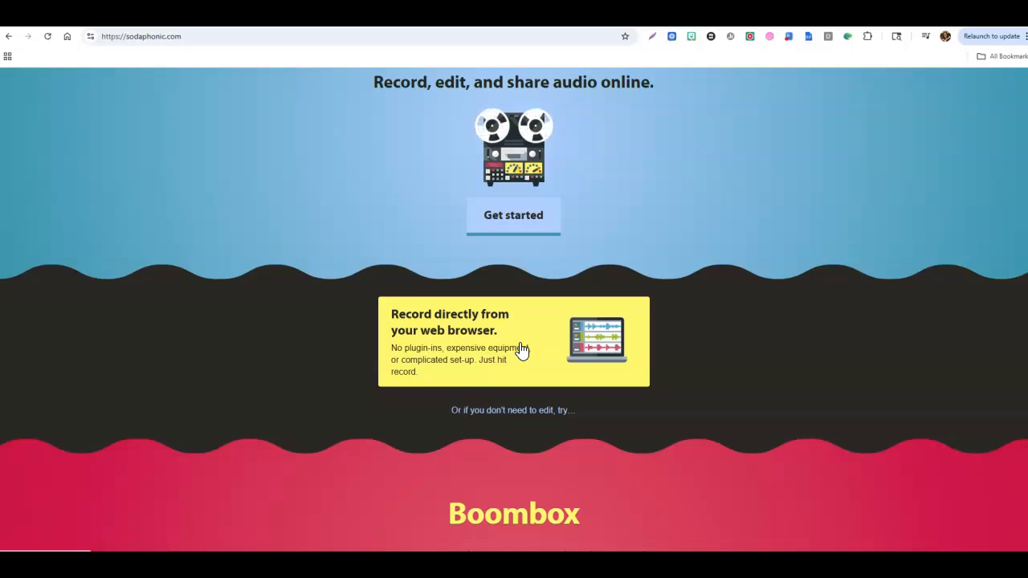
{"action": "scroll", "coordinate": [705, 382], "scroll_direction": "down", "scroll_amount": 3}
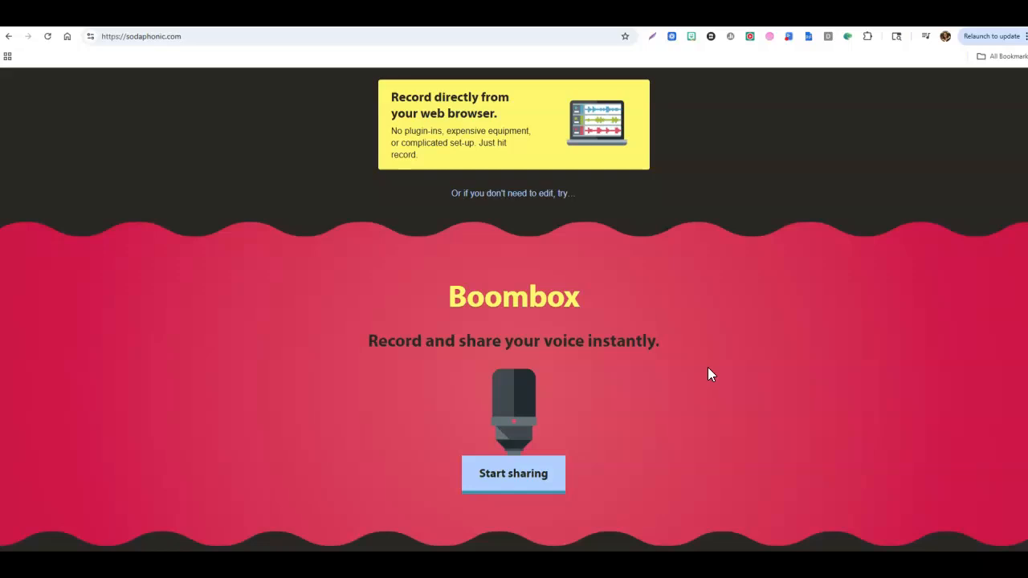
{"action": "scroll", "coordinate": [708, 367], "scroll_direction": "down", "scroll_amount": 3}
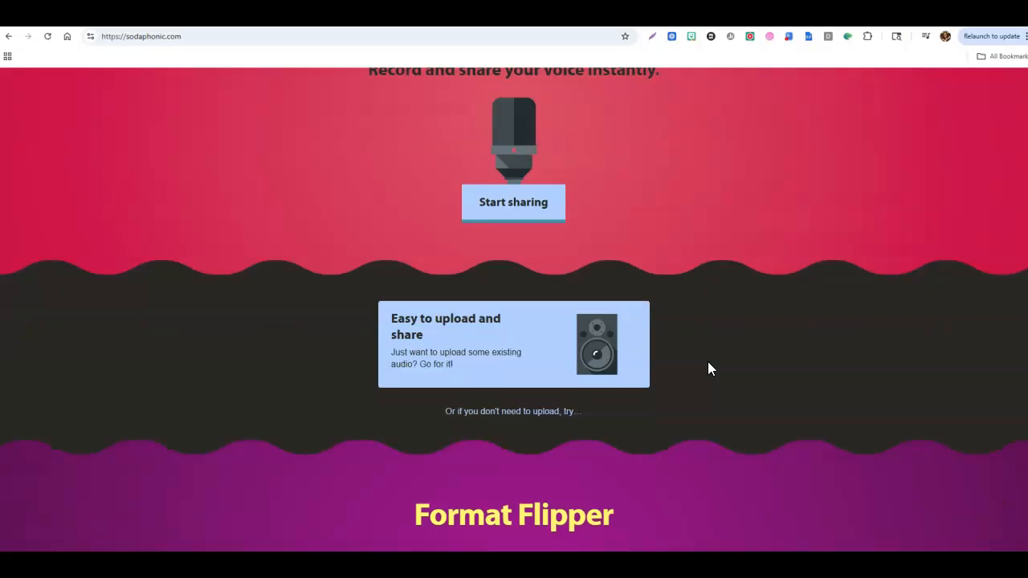
{"action": "scroll", "coordinate": [708, 363], "scroll_direction": "down", "scroll_amount": 3}
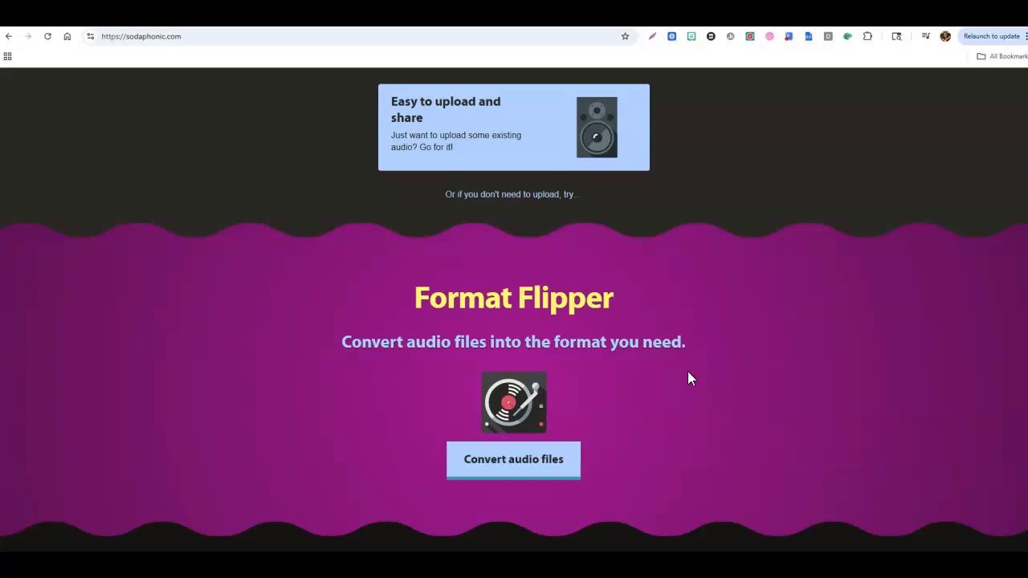
{"action": "scroll", "coordinate": [687, 378], "scroll_direction": "up", "scroll_amount": 4}
{"action": "scroll", "coordinate": [688, 378], "scroll_direction": "up", "scroll_amount": 1}
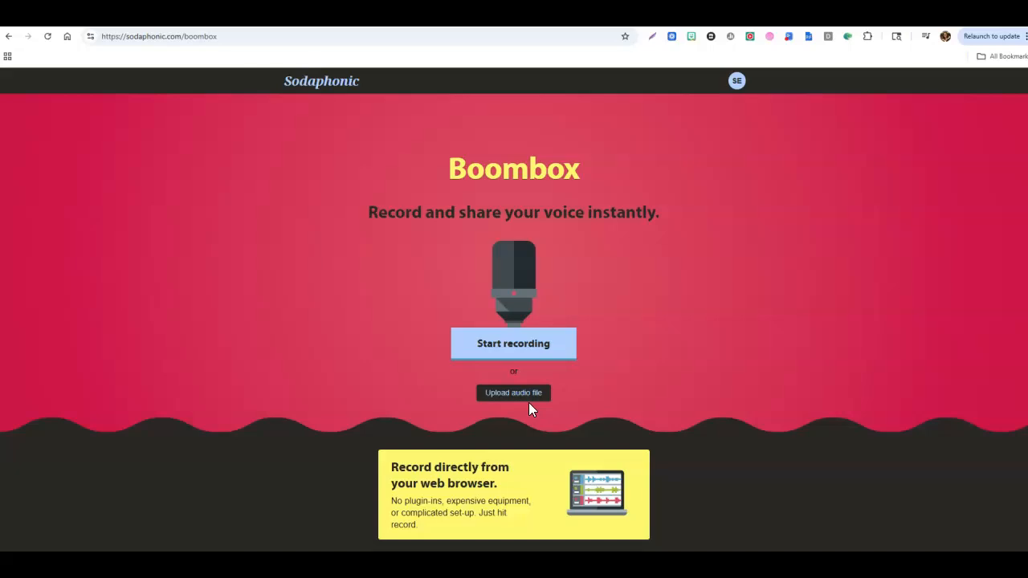
Record a voice clip of about 5 seconds and share it under the title "Boombox" with a transcript
{"action": "left_click", "coordinate": [513, 348]}
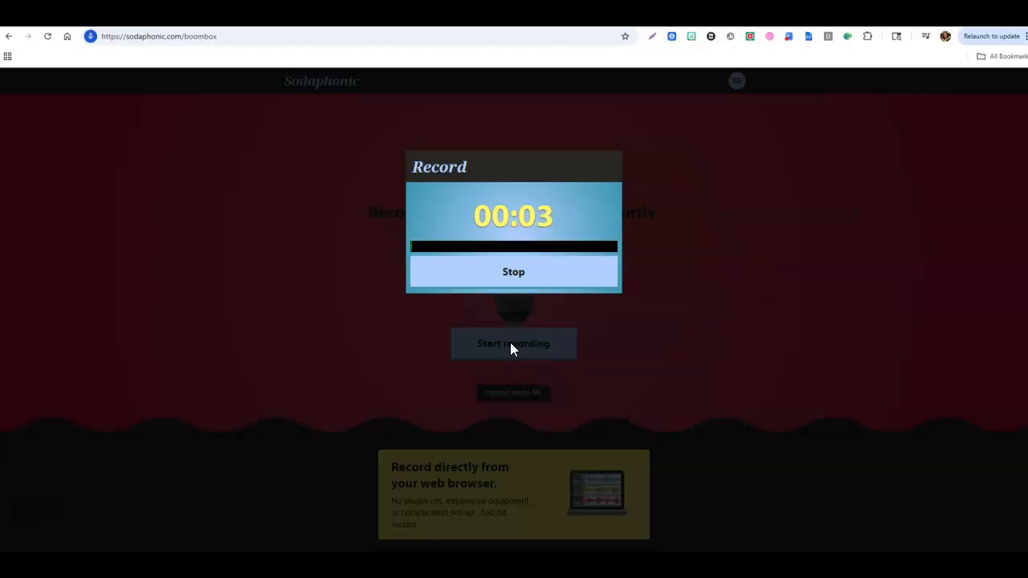
{"action": "left_click", "coordinate": [531, 277]}
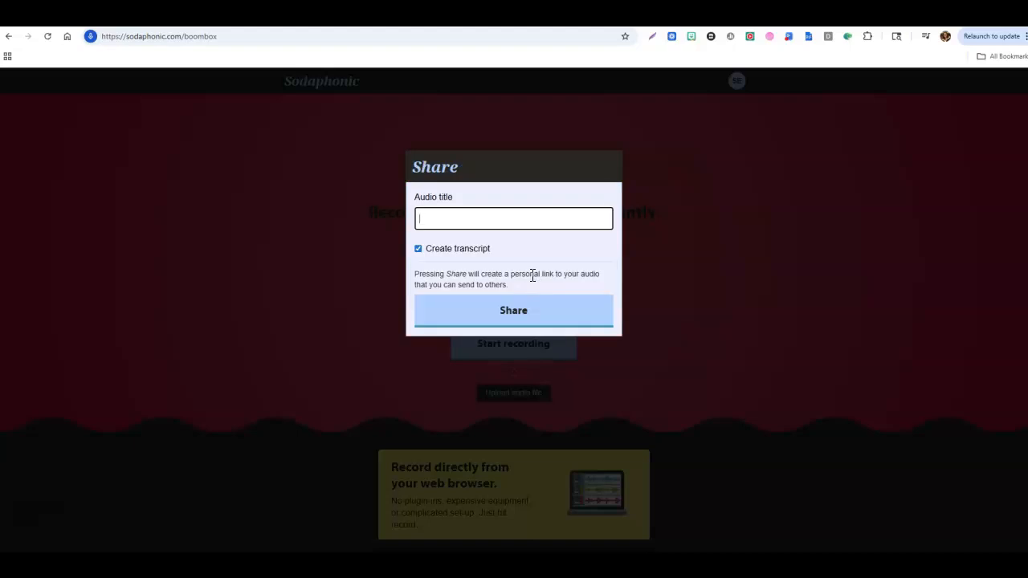
{"action": "type", "text": "Boombo"}
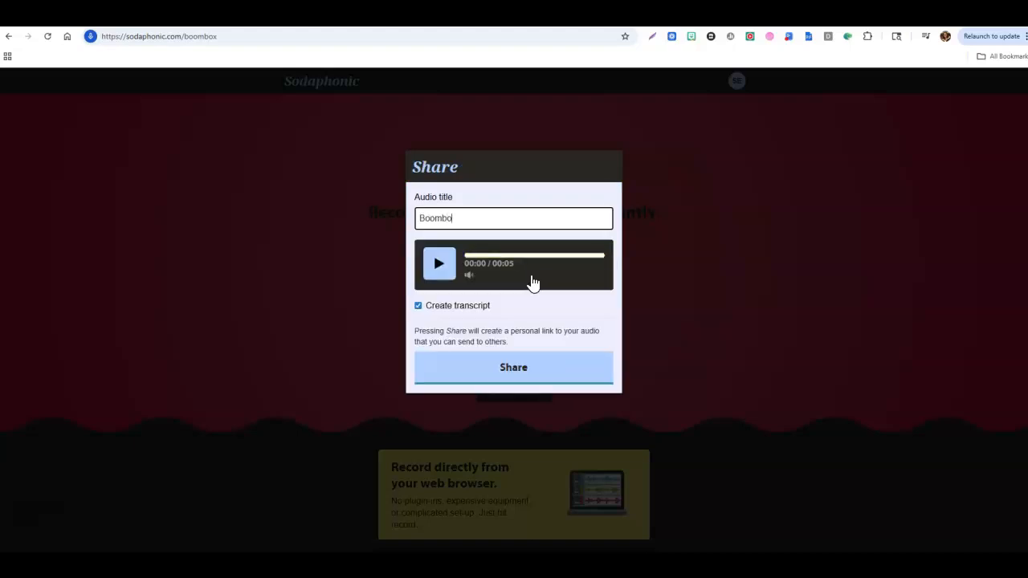
{"action": "type", "text": "x"}
{"action": "left_click", "coordinate": [441, 265]}
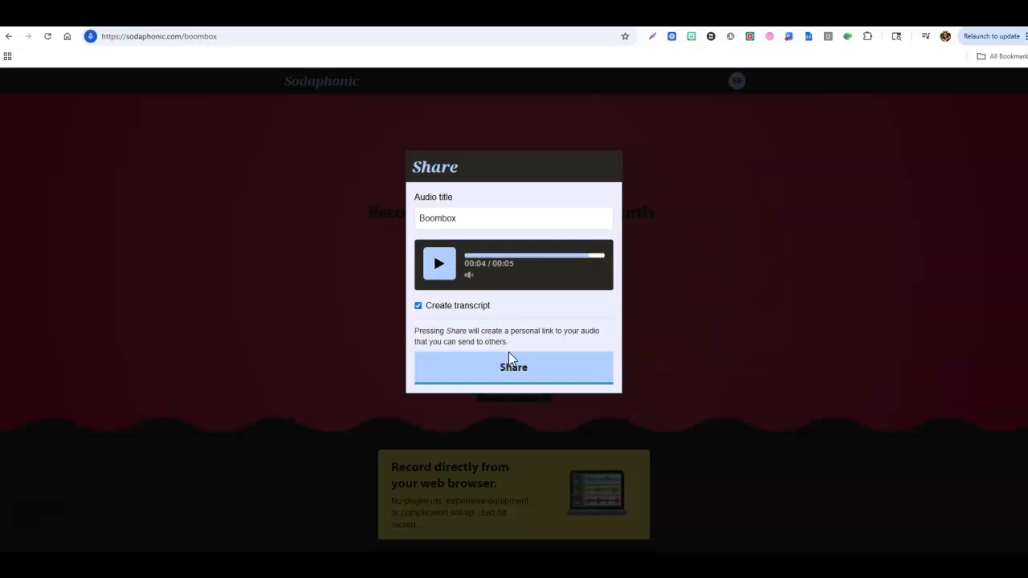
{"action": "left_click", "coordinate": [521, 374]}
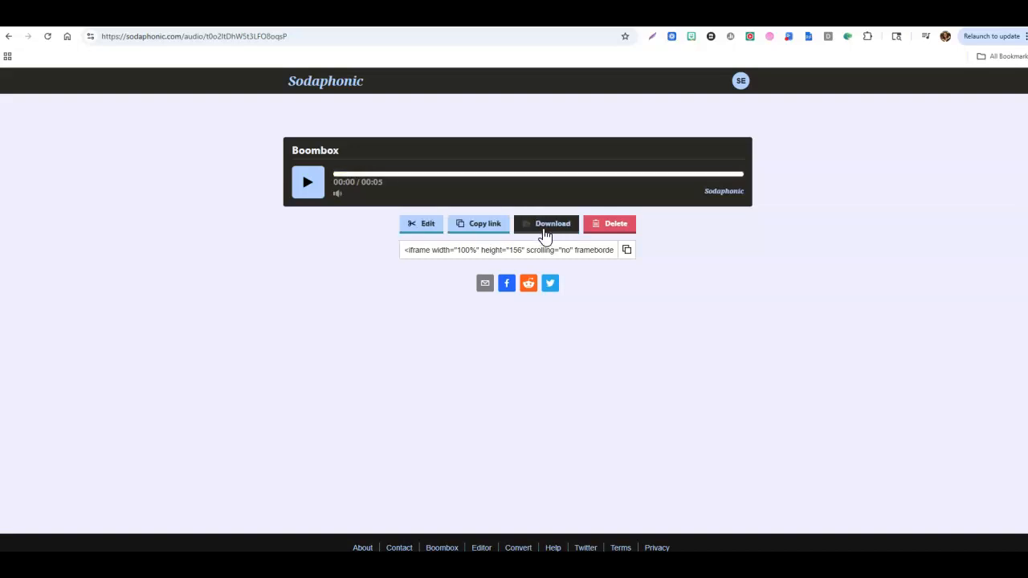
Start downloading the Boombox recording as an MP3 and cancel the save
{"action": "left_click", "coordinate": [544, 225]}
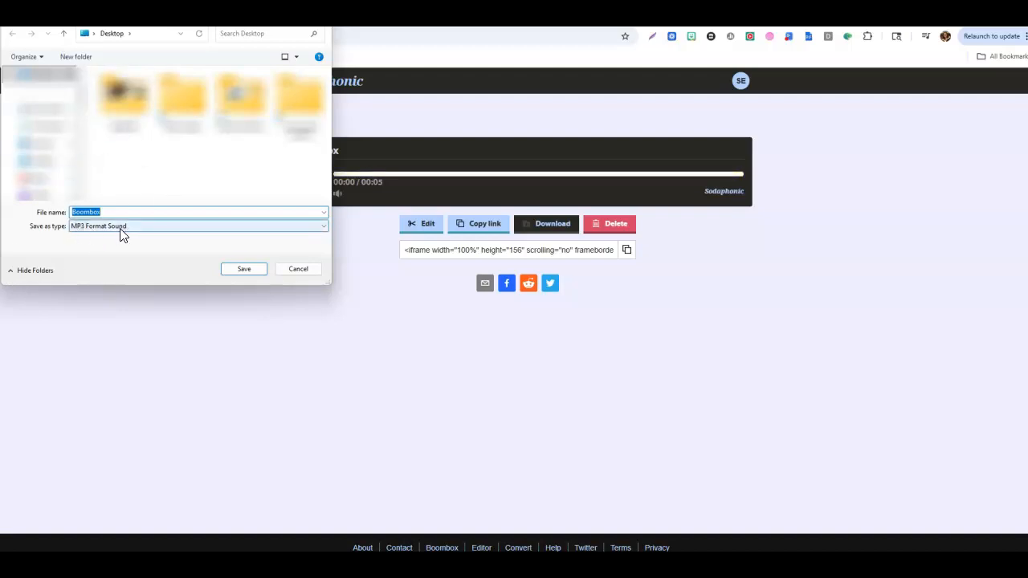
{"action": "left_click", "coordinate": [302, 273]}
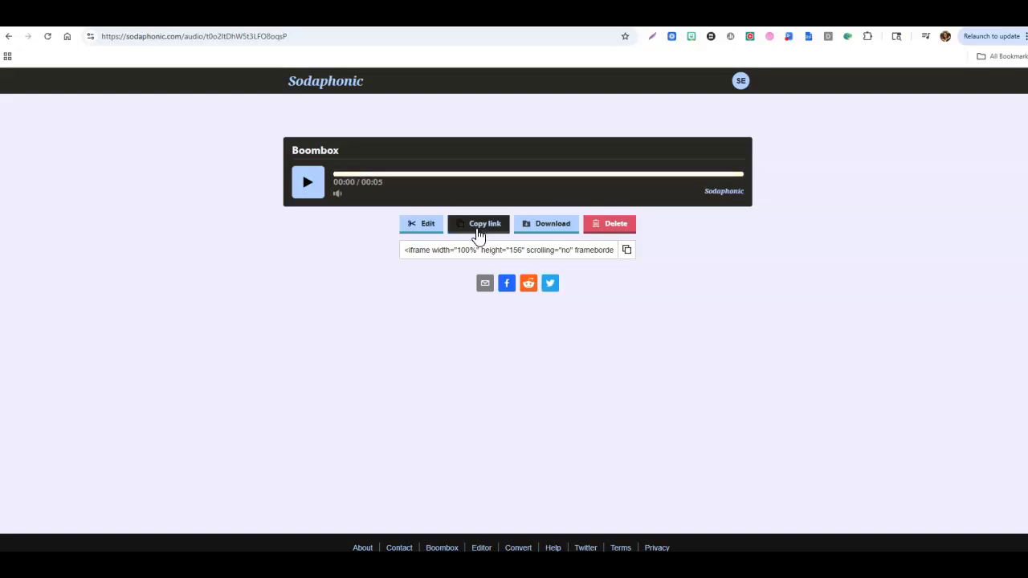
Open the Boombox recording's copied share link in a new incognito window
{"action": "left_click", "coordinate": [1025, 36]}
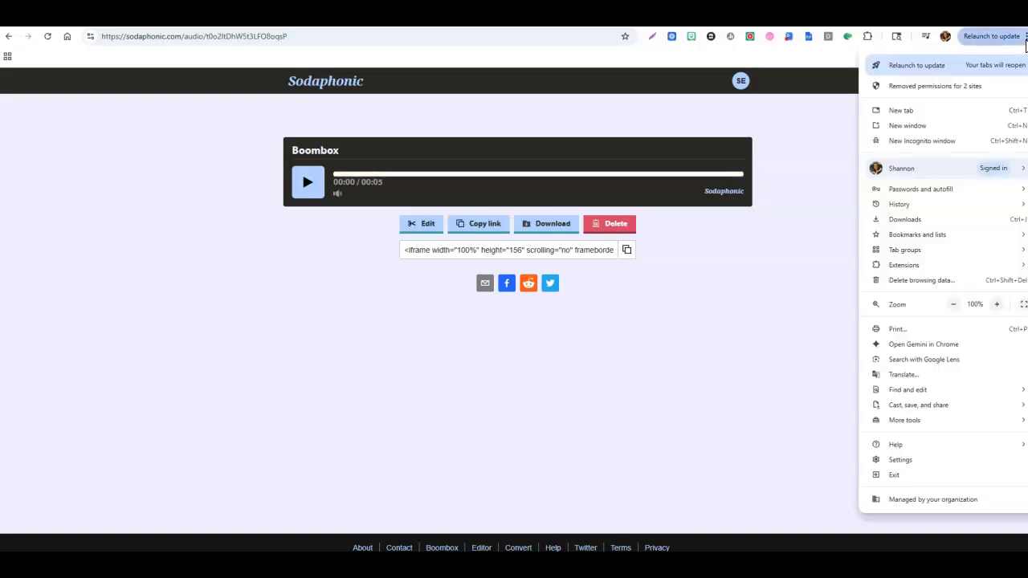
{"action": "left_click", "coordinate": [947, 142]}
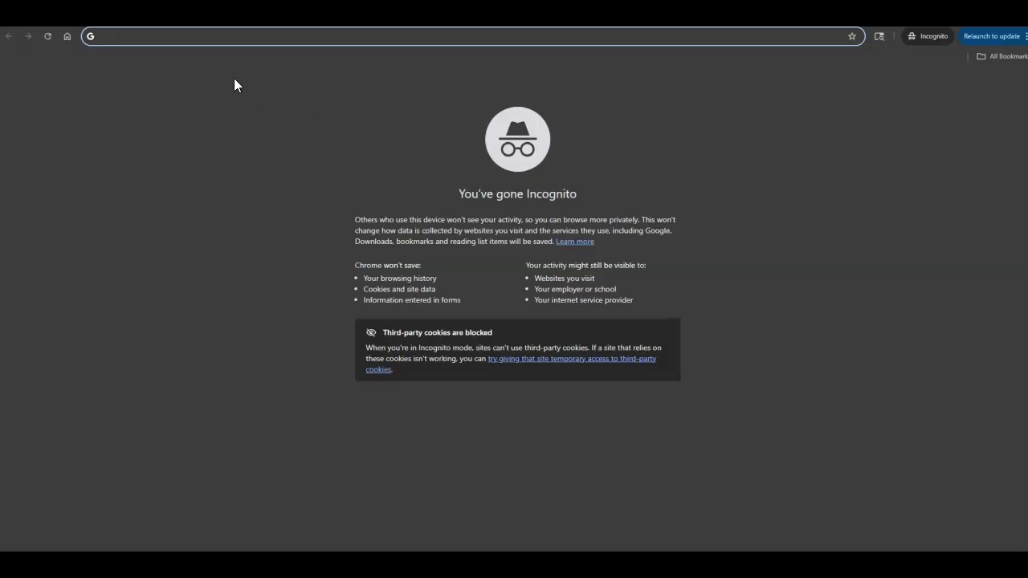
{"action": "key", "text": "Return"}
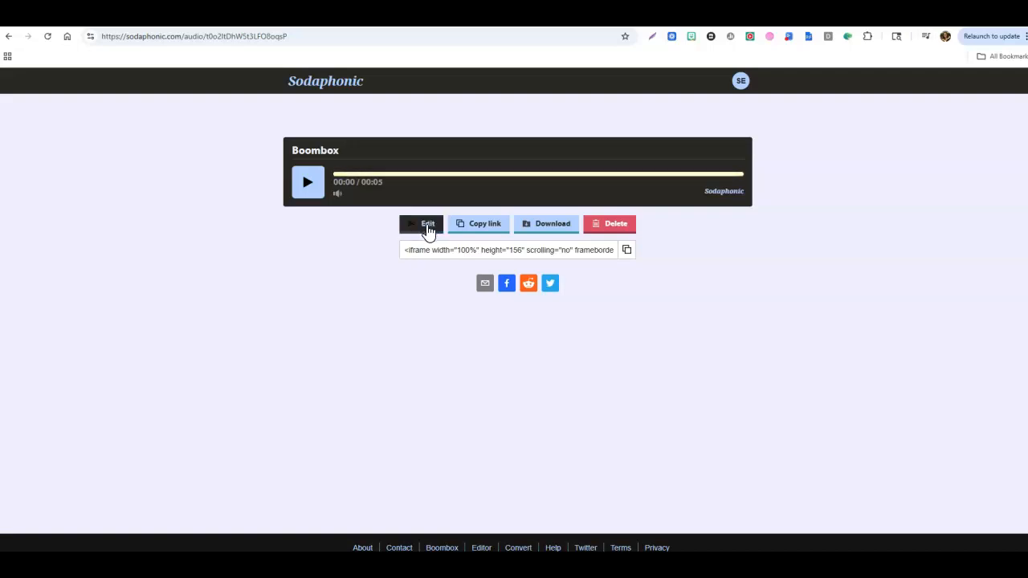
Open the Boombox recording in the audio editor and play back its first couple of seconds
{"action": "left_click", "coordinate": [426, 225]}
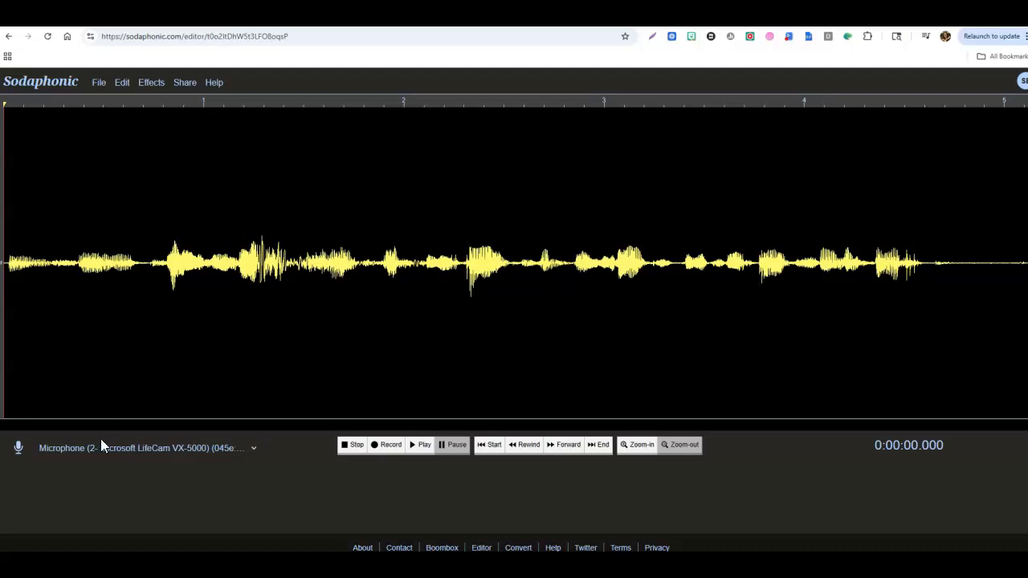
{"action": "left_click", "coordinate": [417, 450]}
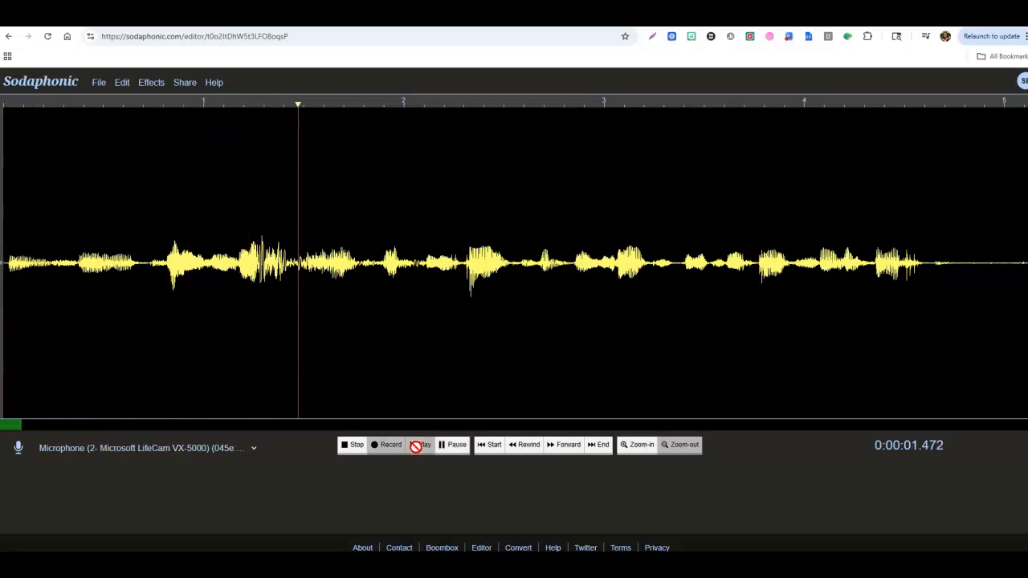
{"action": "left_click", "coordinate": [450, 446]}
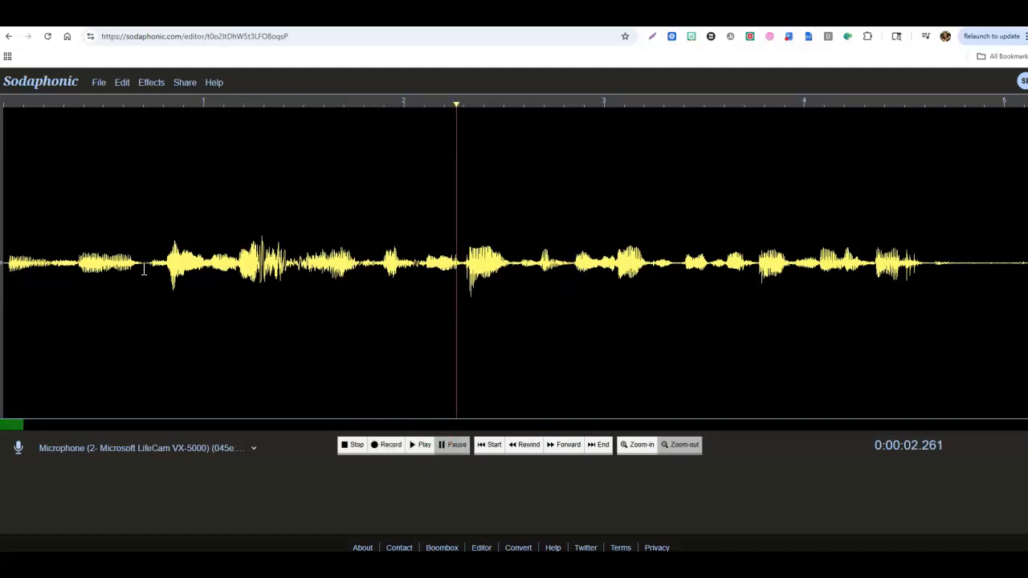
Cut about the first 0.7 seconds from the recording and play back the result
{"action": "left_click_drag", "start_coordinate": [144, 271], "coordinate": [3, 270]}
{"action": "left_click", "coordinate": [121, 88]}
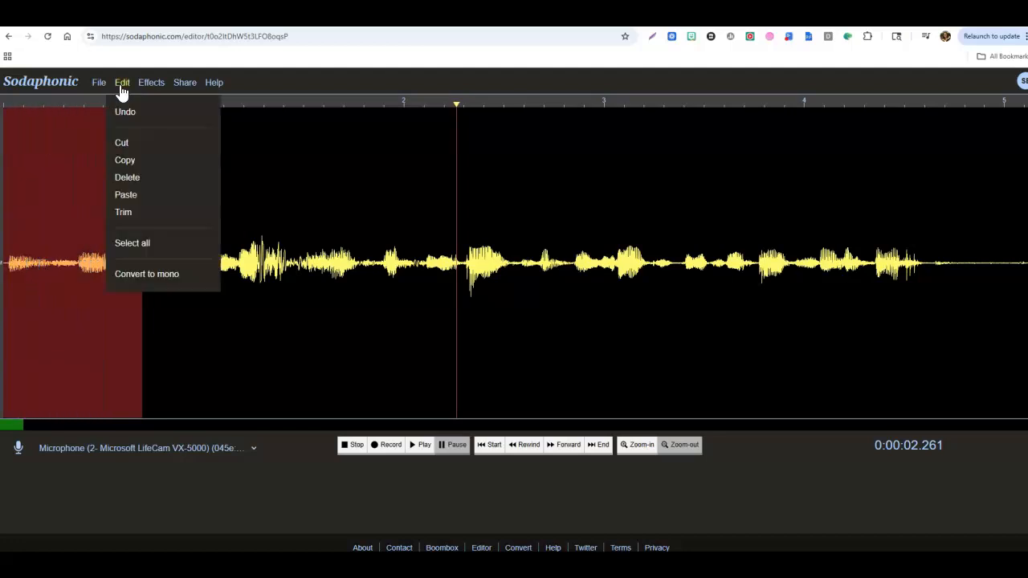
{"action": "left_click", "coordinate": [124, 142]}
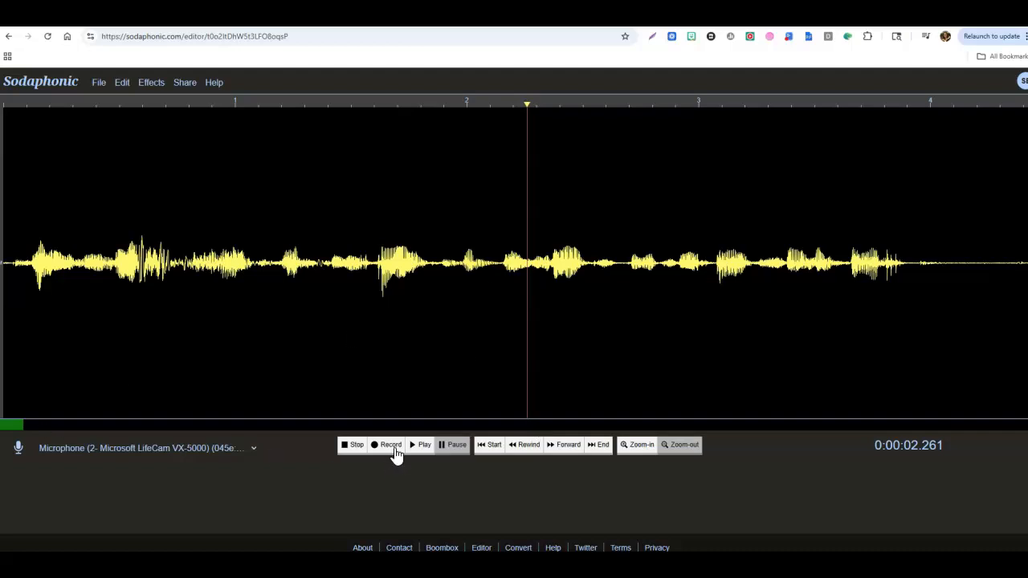
{"action": "left_click", "coordinate": [430, 449]}
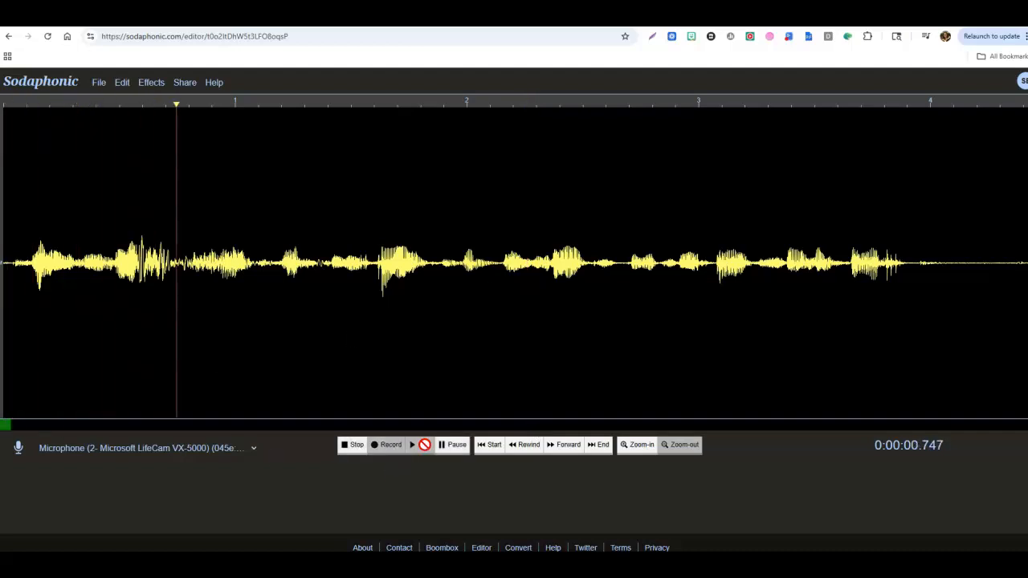
{"action": "left_click", "coordinate": [354, 447]}
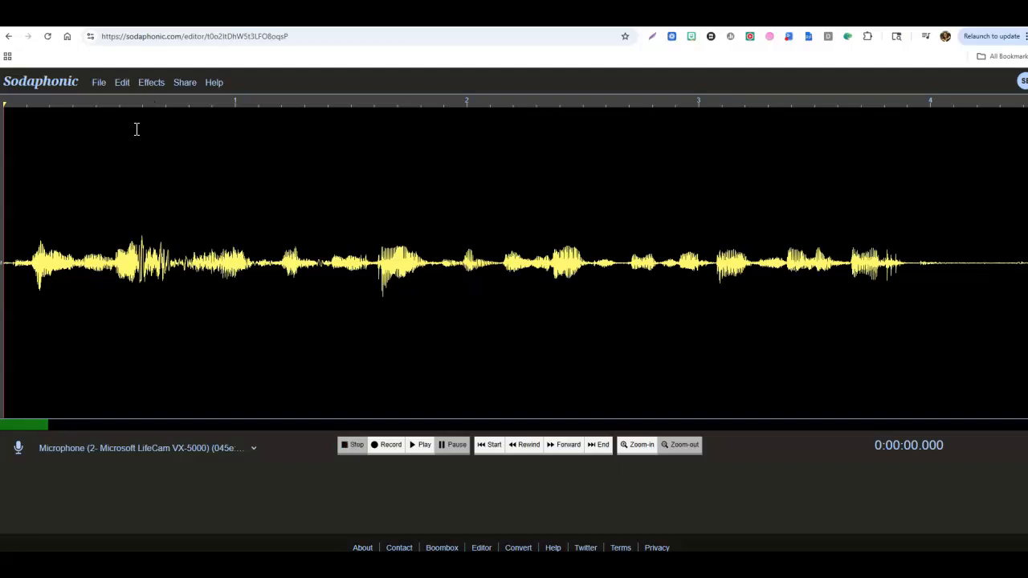
{"action": "left_click_drag", "start_coordinate": [32, 241], "coordinate": [254, 241]}
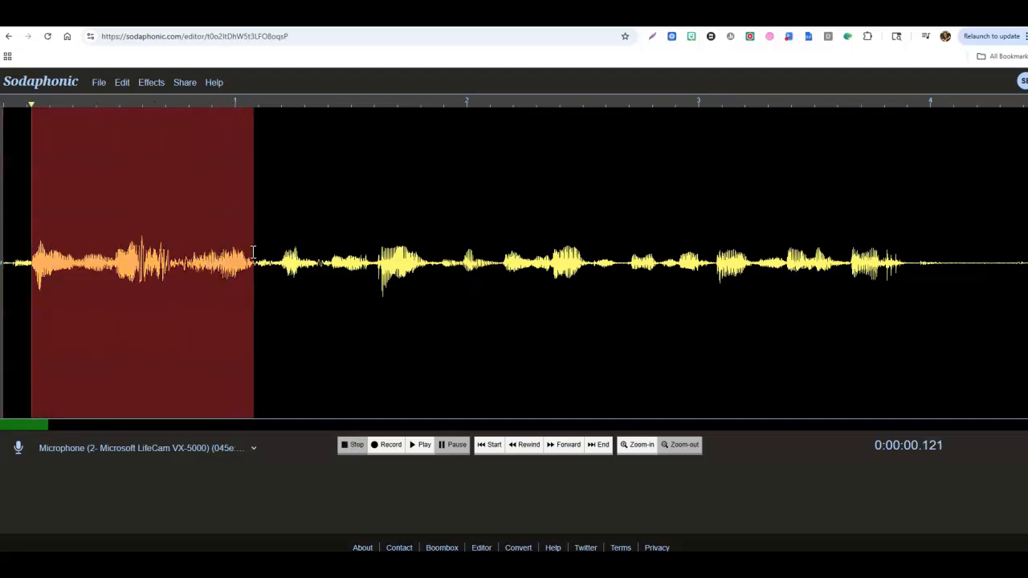
{"action": "left_click", "coordinate": [153, 82]}
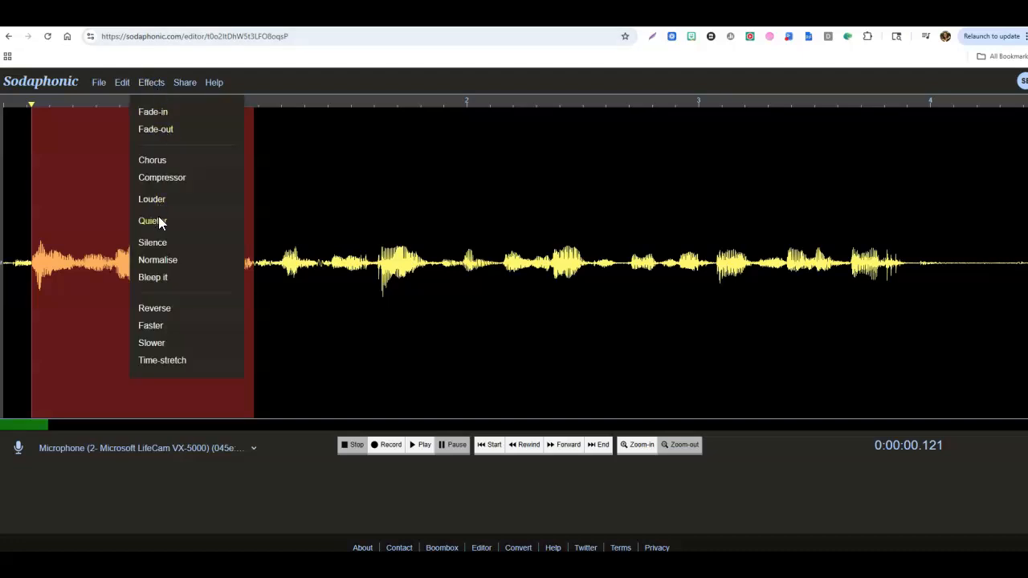
{"action": "left_click", "coordinate": [341, 359]}
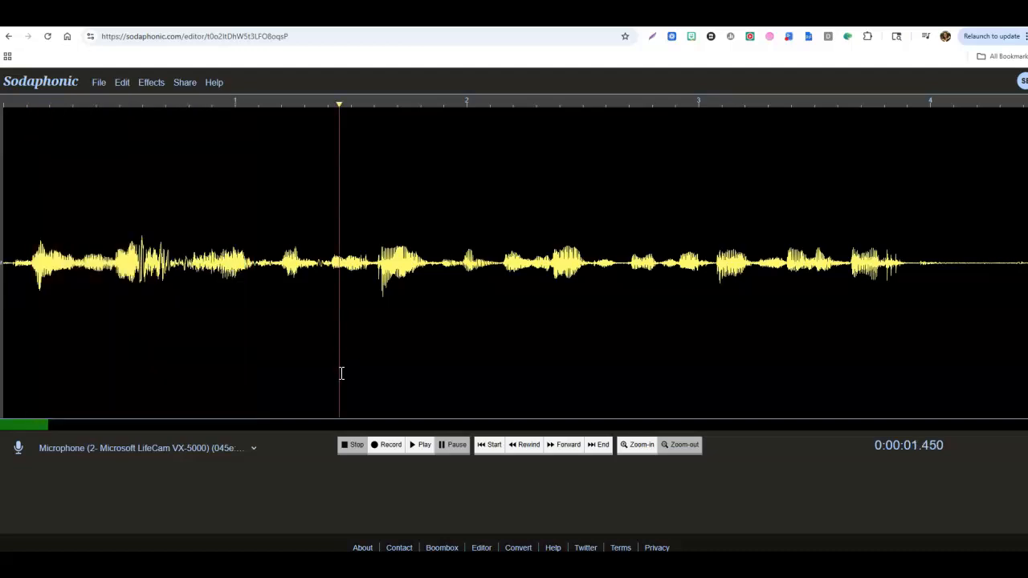
Share the edited recording under the title "Edited Audio" with a transcript
{"action": "left_click", "coordinate": [185, 83]}
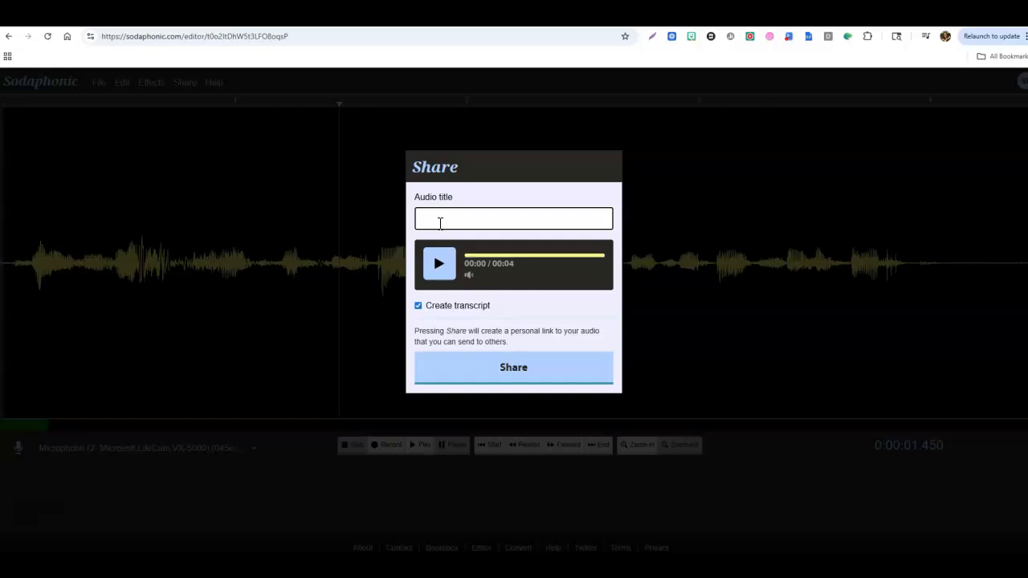
{"action": "type", "text": "Edited Audio"}
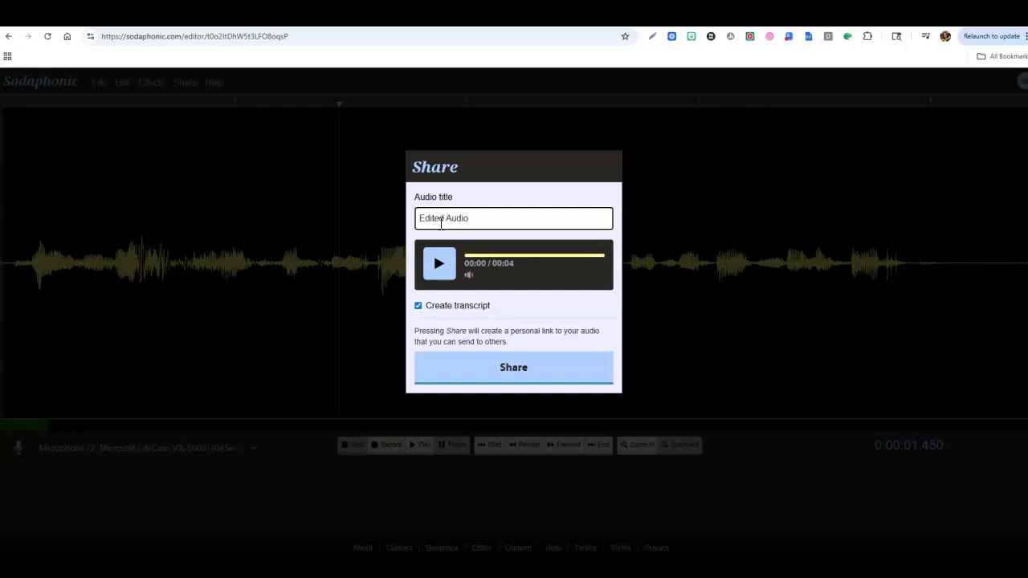
{"action": "left_click", "coordinate": [501, 371]}
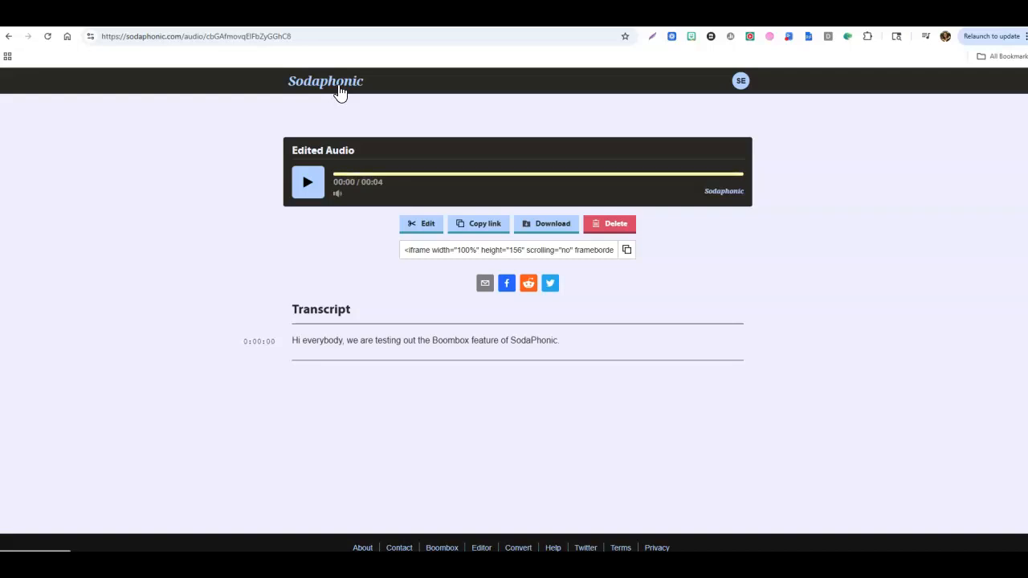
Return to the home page, view the empty audio editor's start options, and go back
{"action": "left_click", "coordinate": [340, 90]}
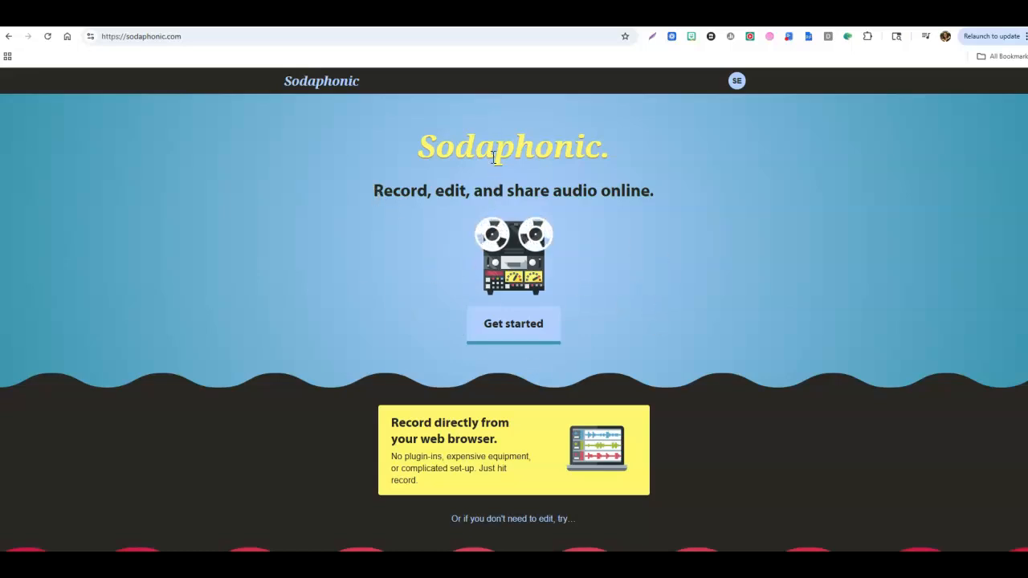
{"action": "scroll", "coordinate": [711, 287], "scroll_direction": "down", "scroll_amount": 4}
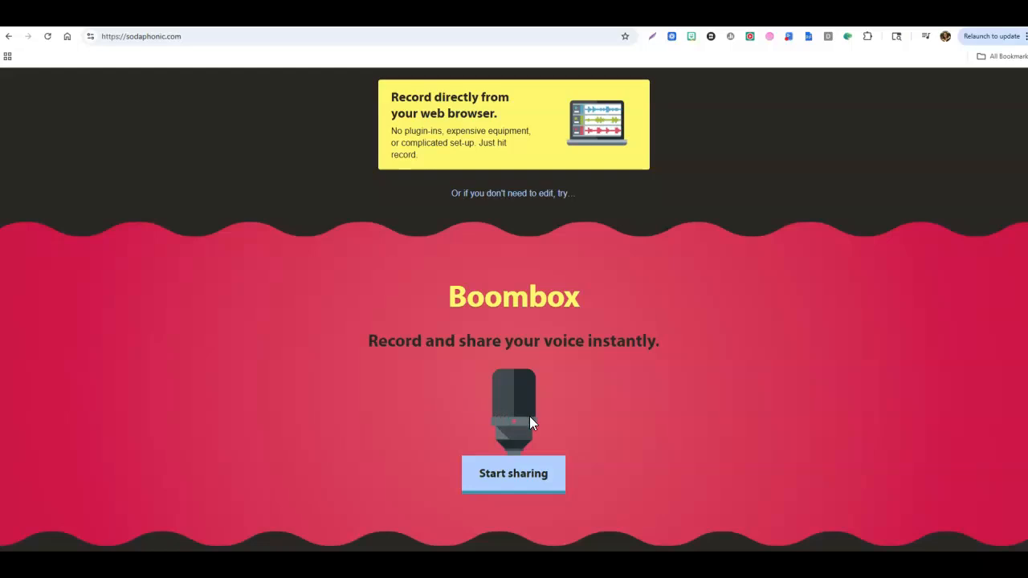
{"action": "scroll", "coordinate": [608, 424], "scroll_direction": "up", "scroll_amount": 4}
{"action": "left_click", "coordinate": [514, 330]}
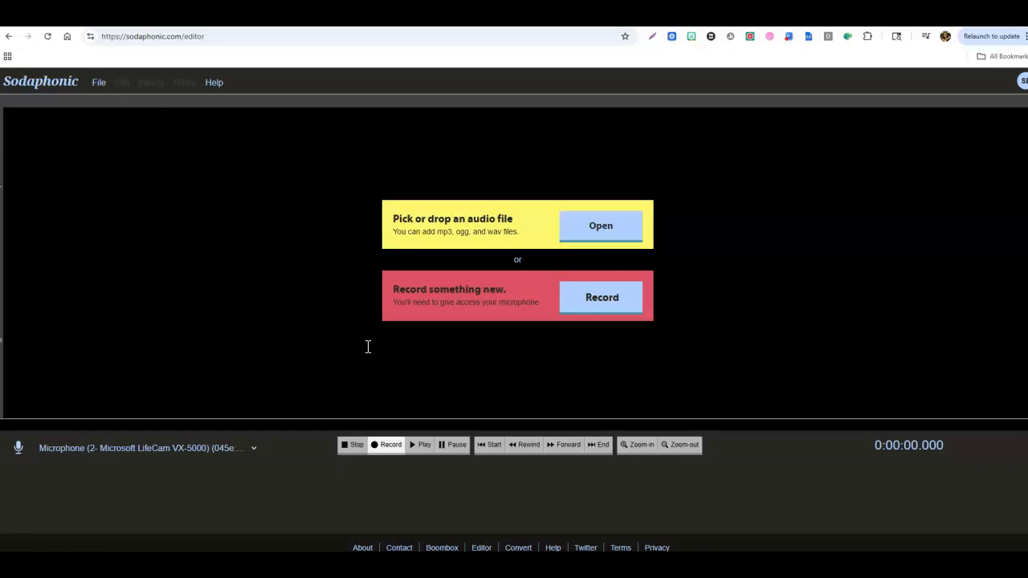
{"action": "left_click", "coordinate": [9, 36]}
Open the Format Flipper converter and show the available output file types
{"action": "scroll", "coordinate": [555, 273], "scroll_direction": "down", "scroll_amount": 9}
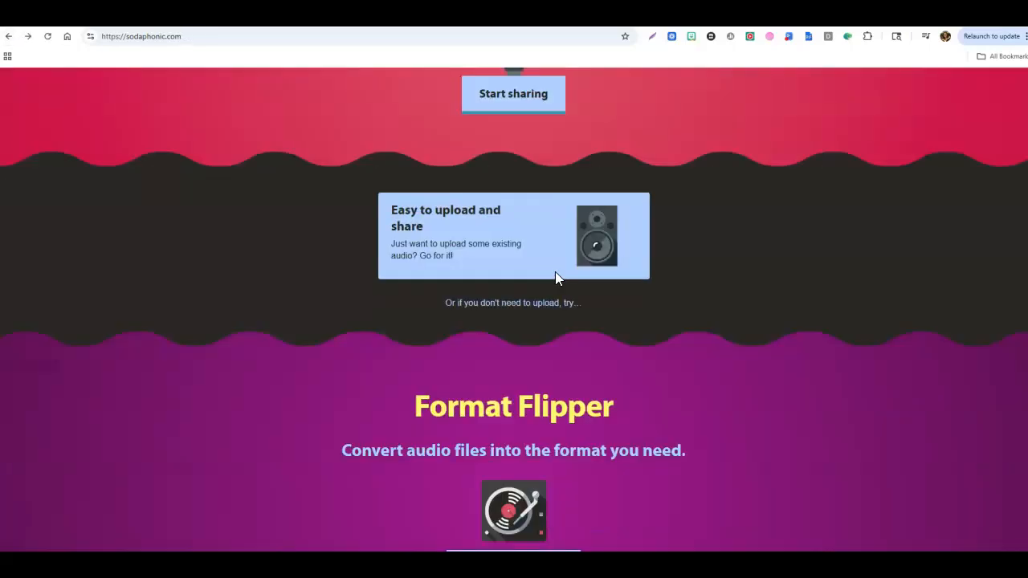
{"action": "scroll", "coordinate": [555, 271], "scroll_direction": "down", "scroll_amount": 2}
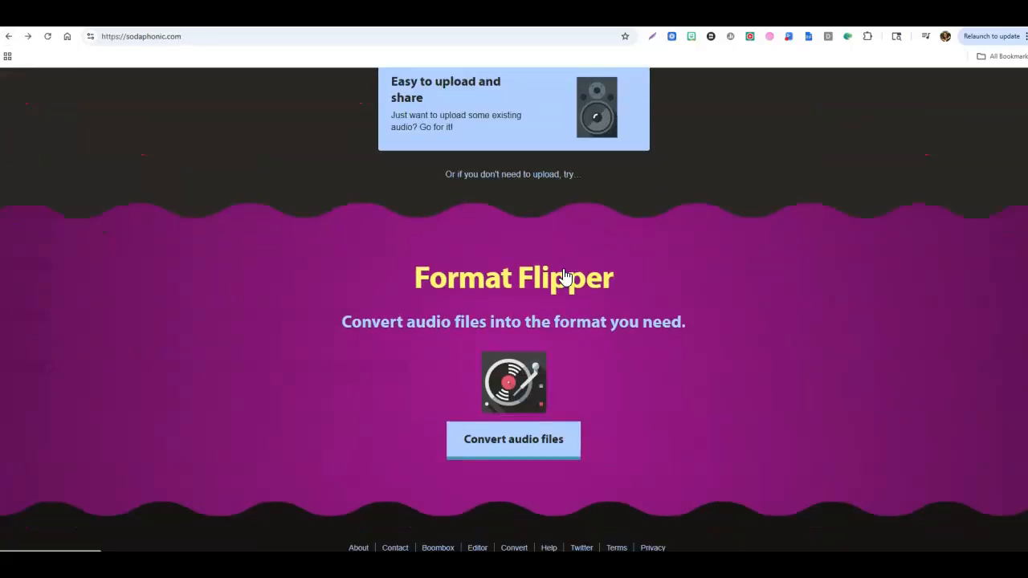
{"action": "left_click", "coordinate": [516, 455]}
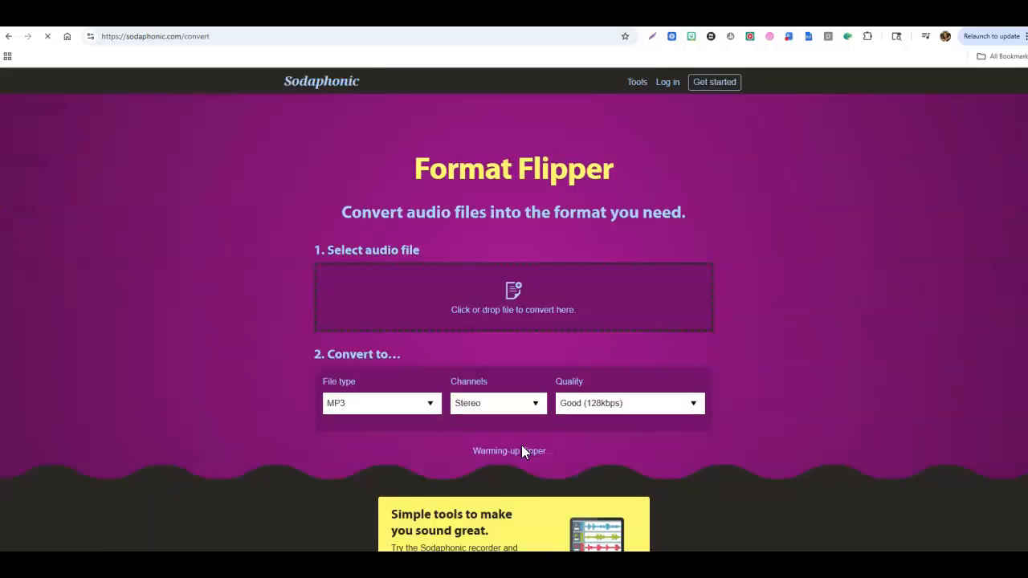
{"action": "left_click", "coordinate": [411, 406]}
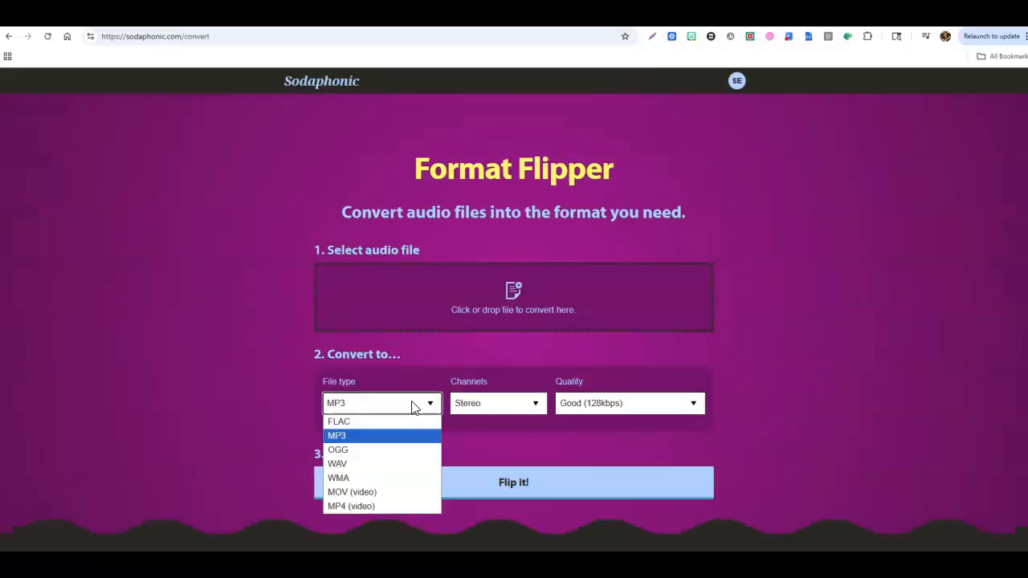
Show the converter's available channel and quality options, keeping Stereo and Good (128kbps) selected
{"action": "left_click", "coordinate": [523, 408]}
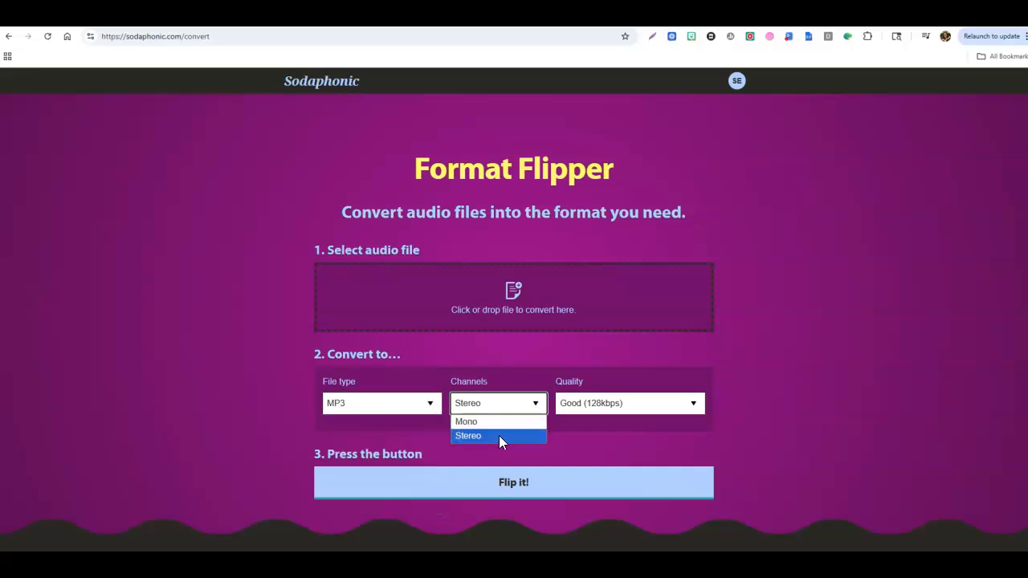
{"action": "left_click", "coordinate": [657, 411]}
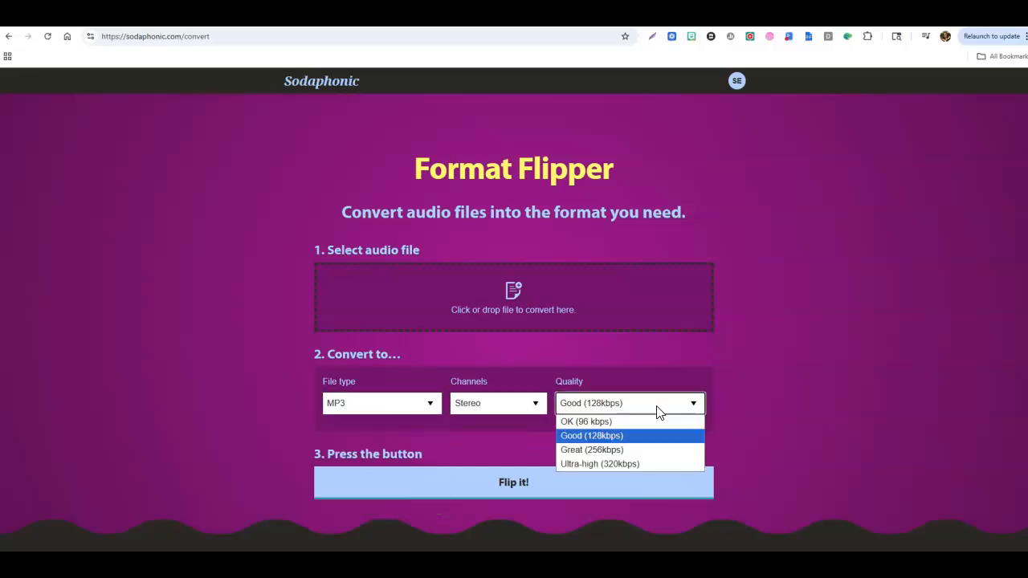
{"action": "left_click", "coordinate": [864, 376]}
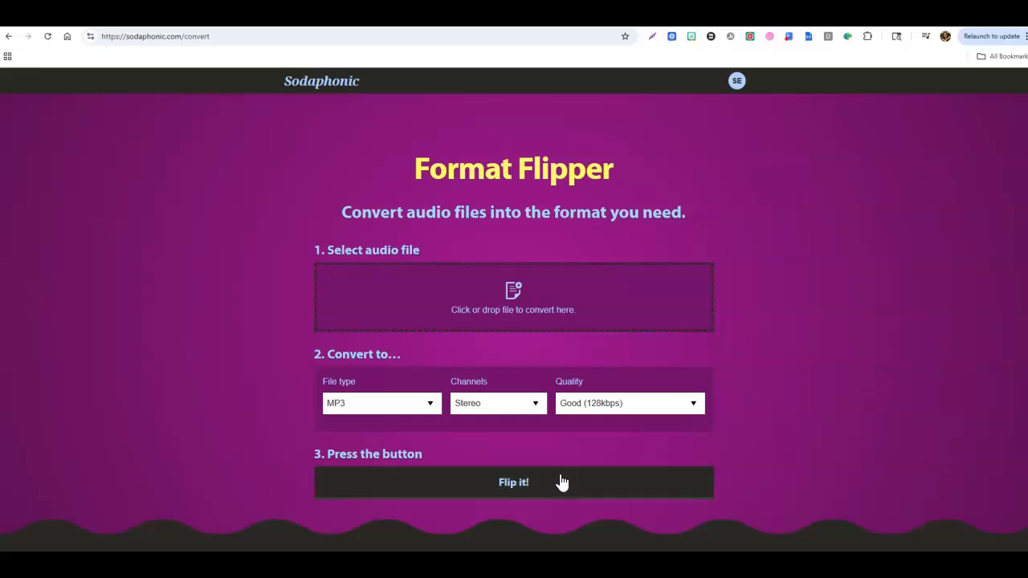
Return to the Sodaphonic home page and look over its sections, including the Boombox voice-sharing tool
{"action": "left_click", "coordinate": [327, 90]}
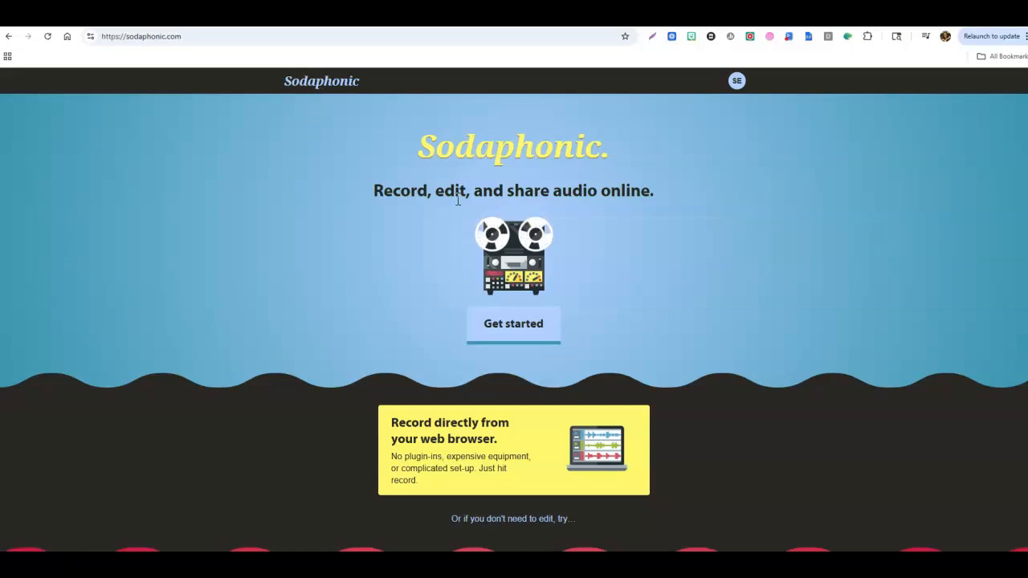
{"action": "scroll", "coordinate": [394, 374], "scroll_direction": "down", "scroll_amount": 6}
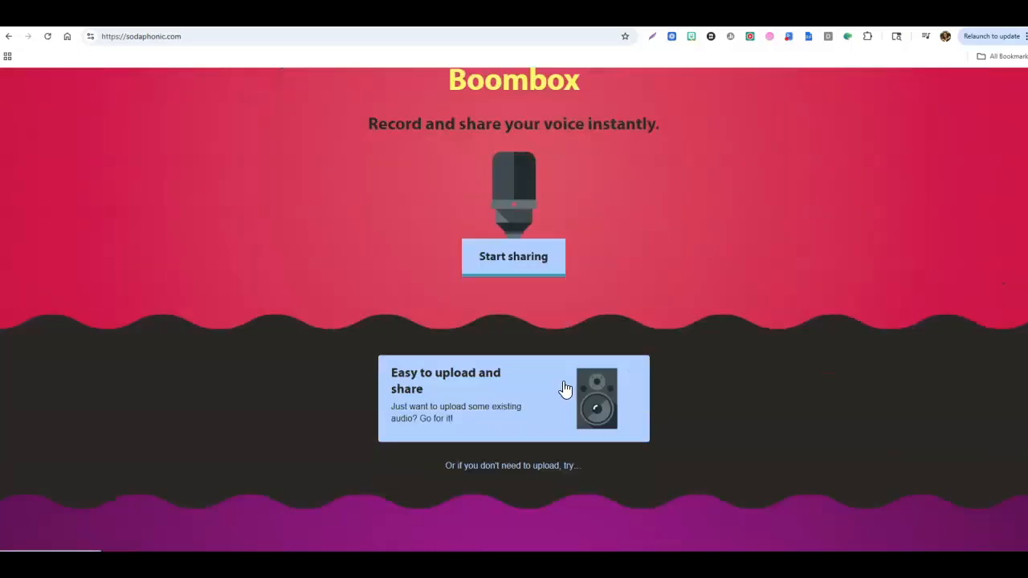
{"action": "scroll", "coordinate": [565, 389], "scroll_direction": "down", "scroll_amount": 2}
{"action": "scroll", "coordinate": [597, 415], "scroll_direction": "up", "scroll_amount": 8}
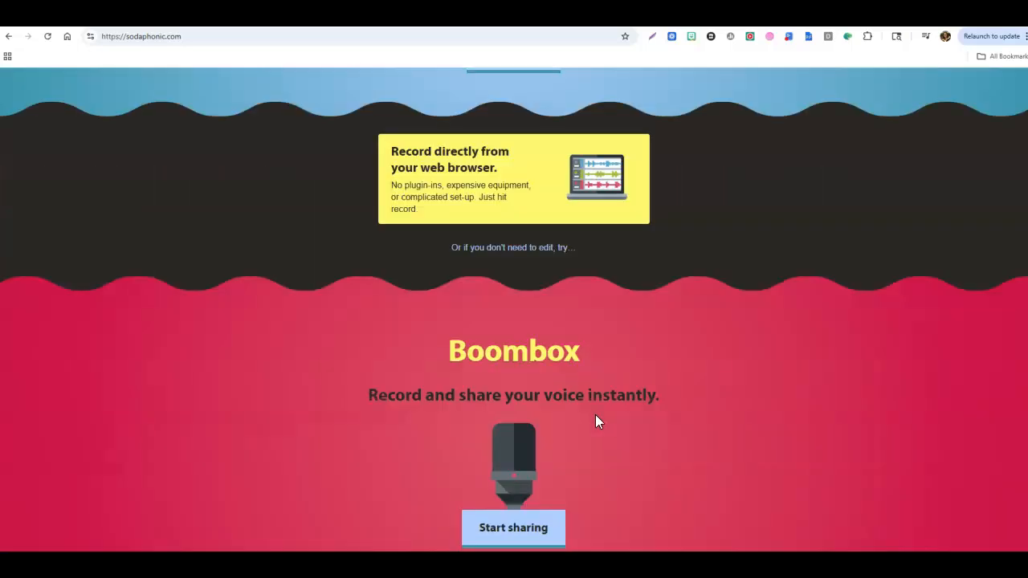